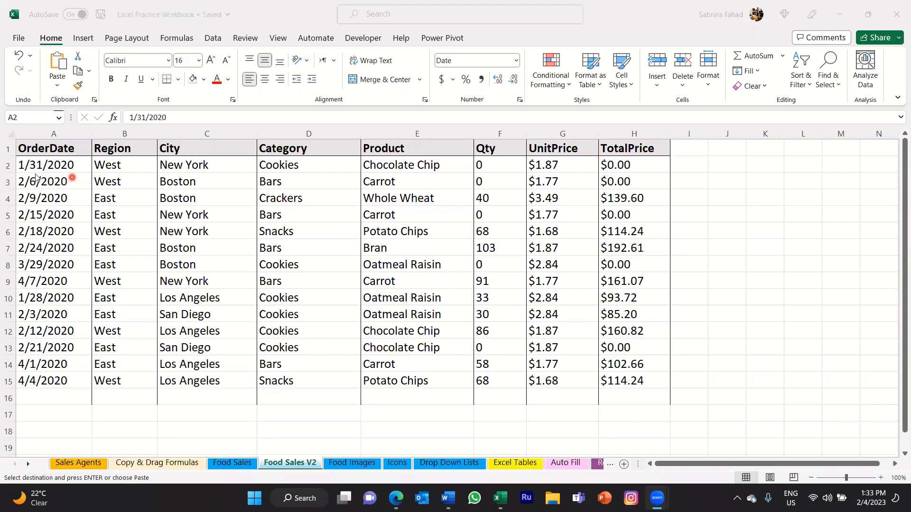
- Examine the OrderDate, Region, Category and Product columns of the food sales data
click(84, 149)
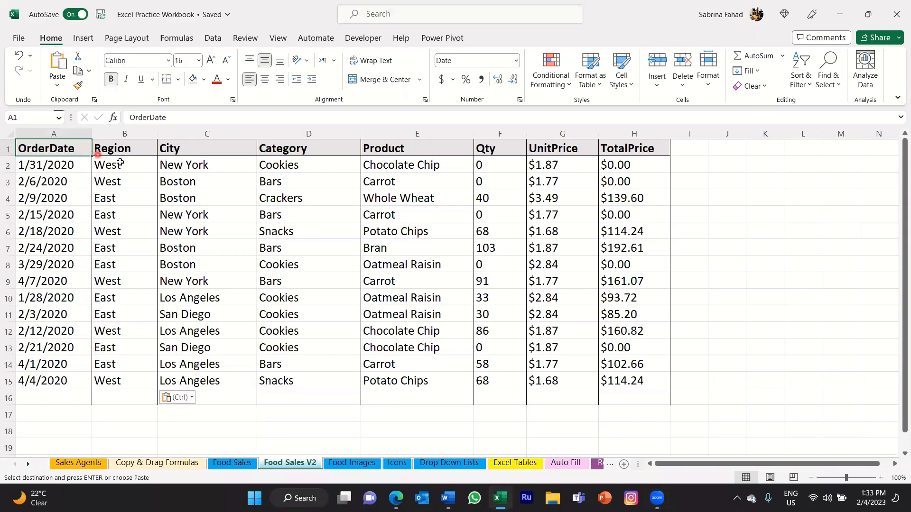
click(344, 133)
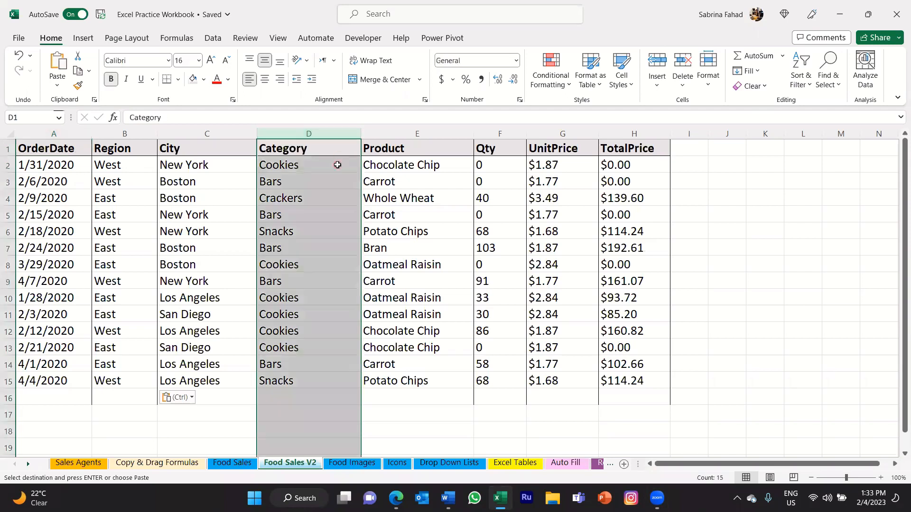
click(338, 166)
click(340, 180)
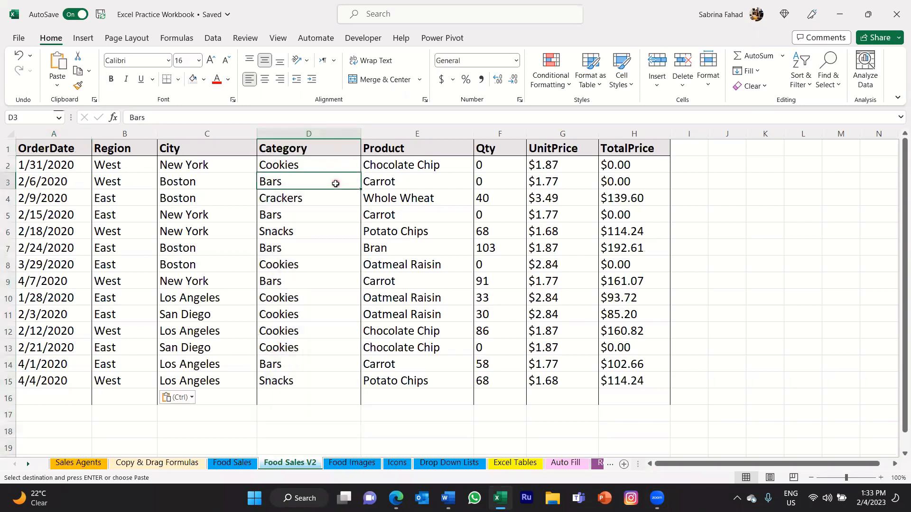
click(449, 133)
click(451, 168)
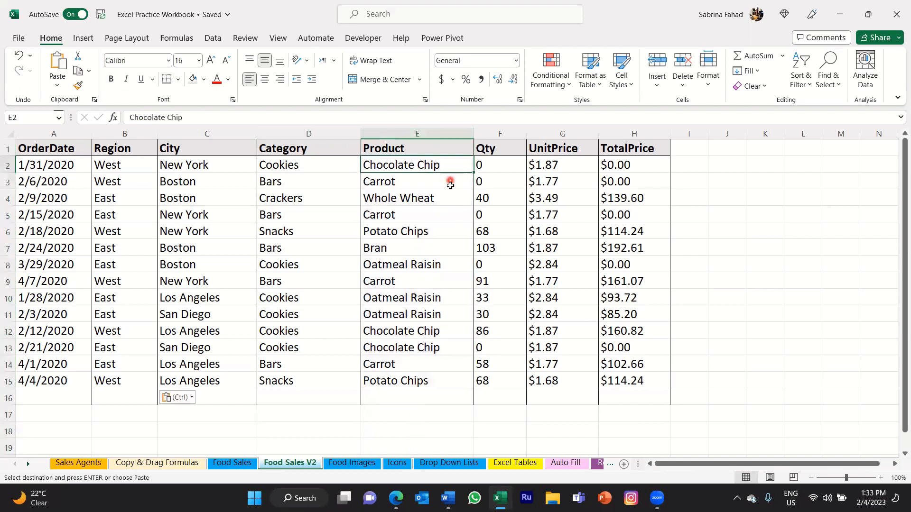
click(450, 183)
click(448, 201)
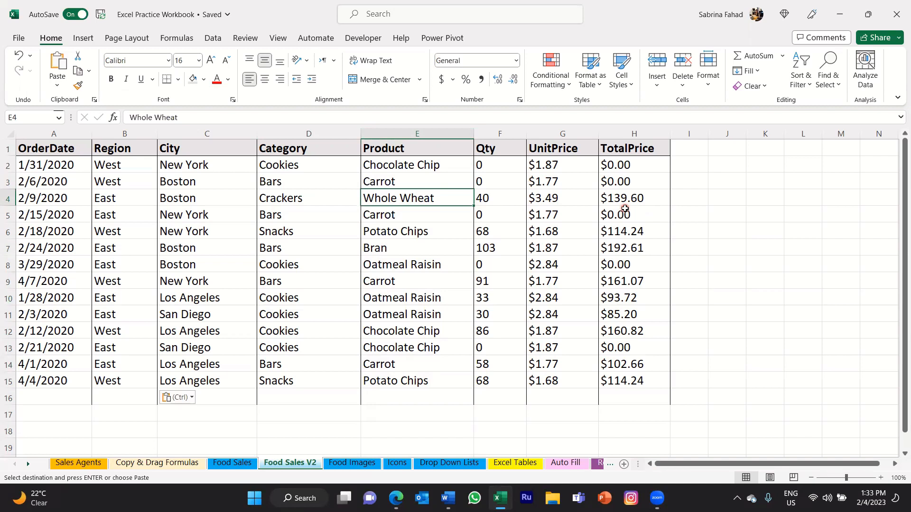
click(142, 149)
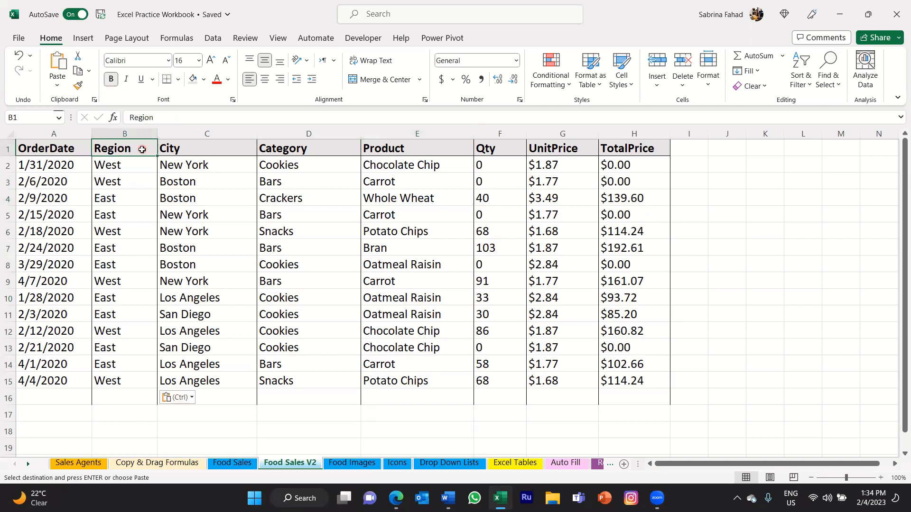
click(135, 199)
click(133, 183)
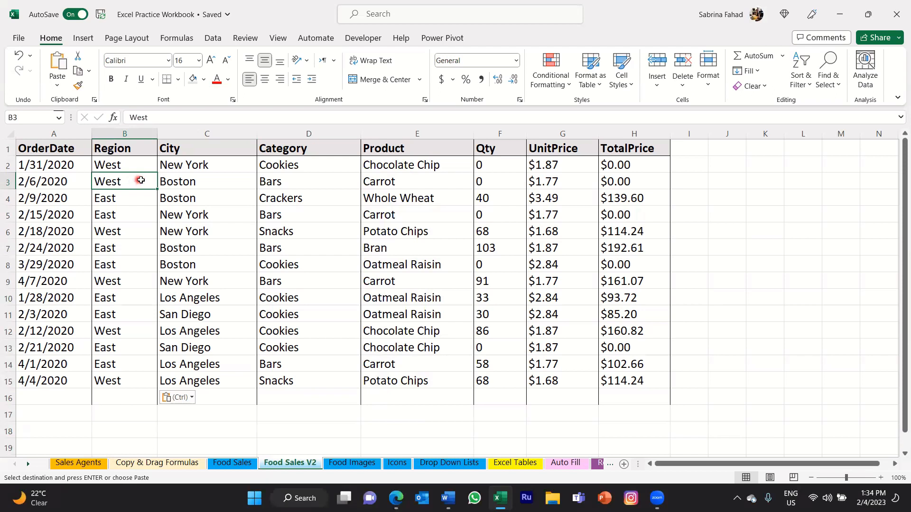
- Sort the food sales data by the Region column from A to Z and check the grouped regions
click(145, 150)
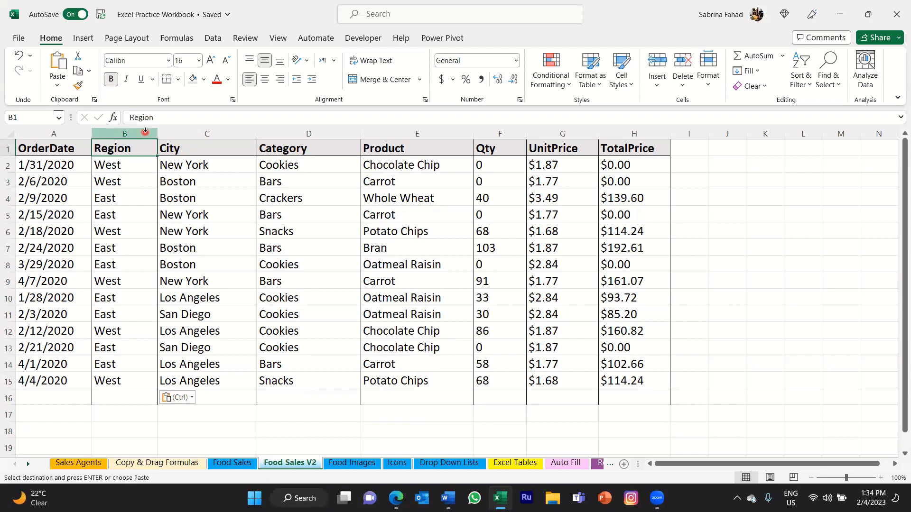
click(145, 132)
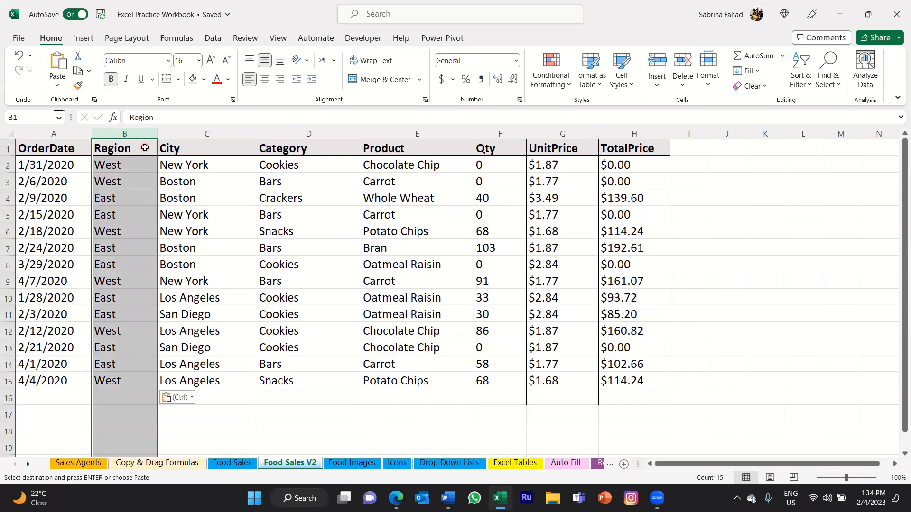
click(144, 148)
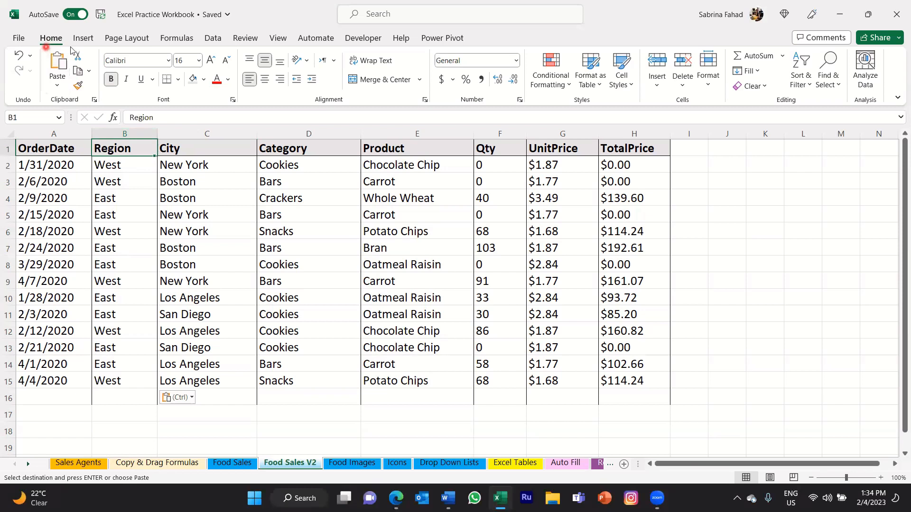
click(802, 86)
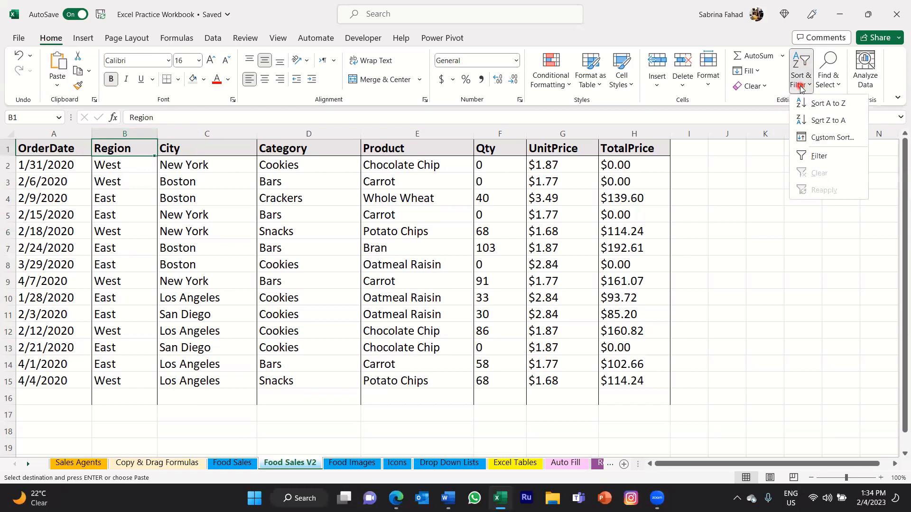
click(829, 109)
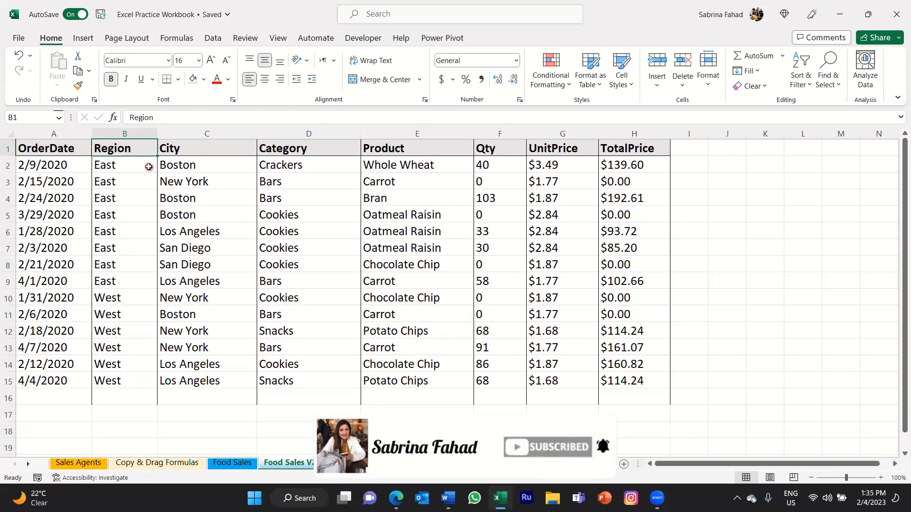
drag(143, 168, 136, 380)
click(137, 283)
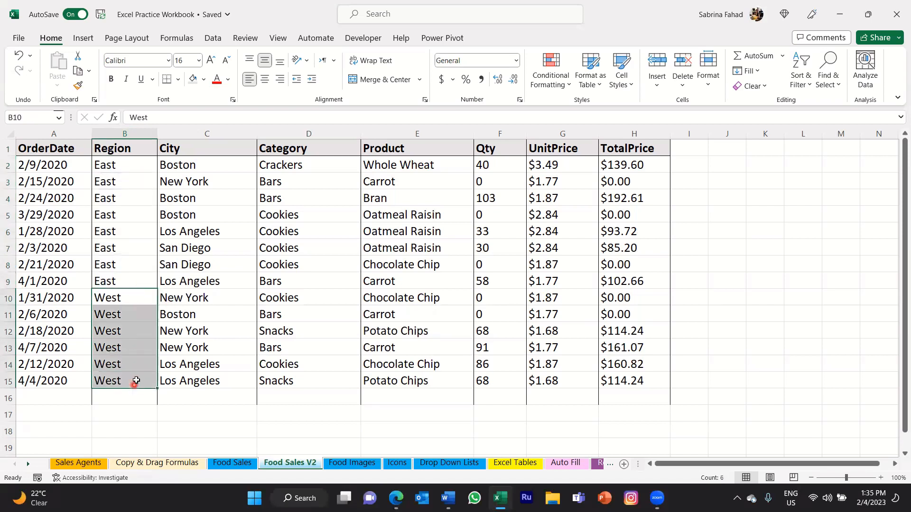
click(140, 166)
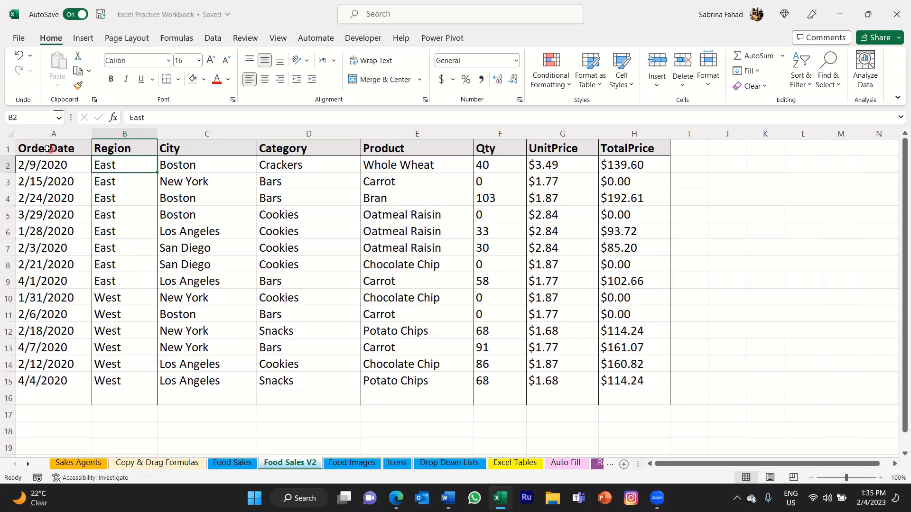
- Add subtotals to the whole sales range A1:H15, summing TotalPrice at each change in Region, with the summary below the data
click(77, 148)
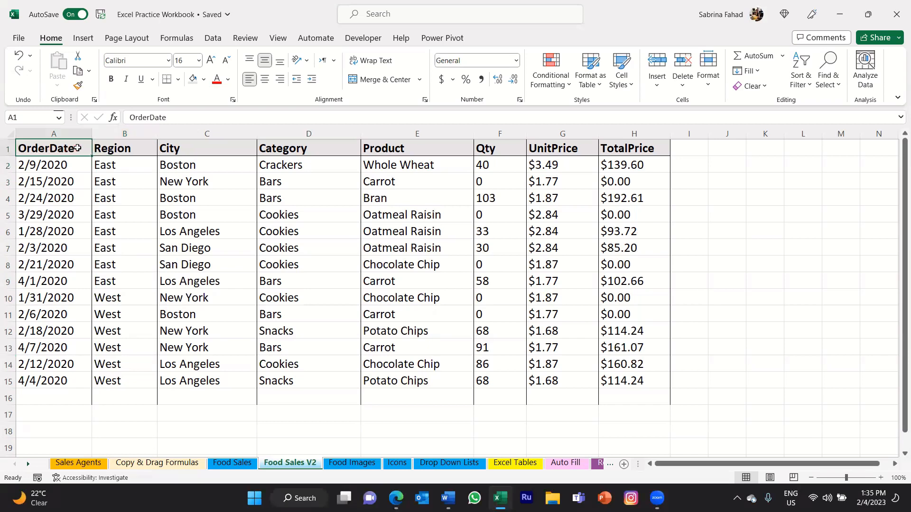
drag(77, 148, 662, 385)
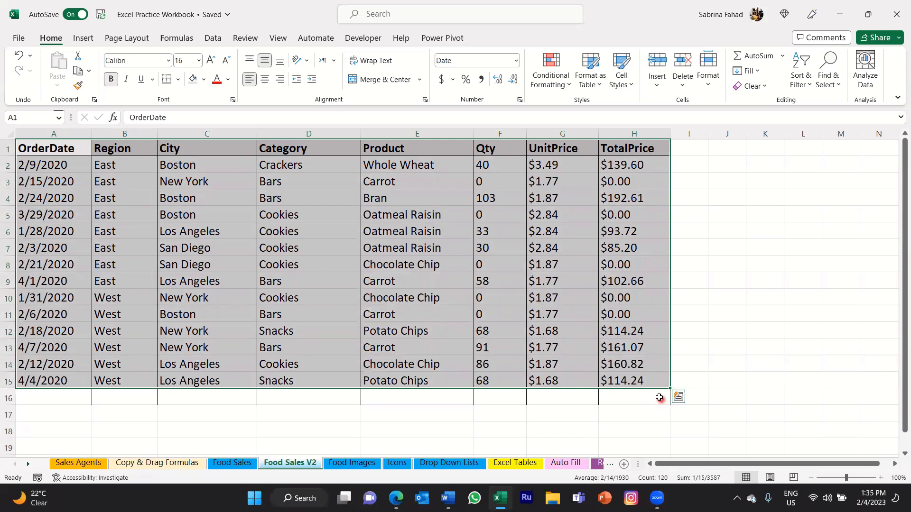
click(213, 40)
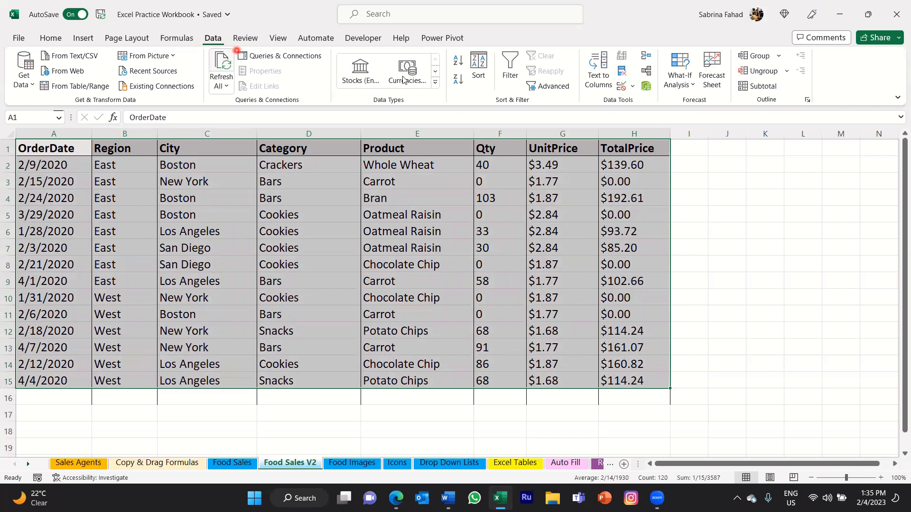
click(760, 90)
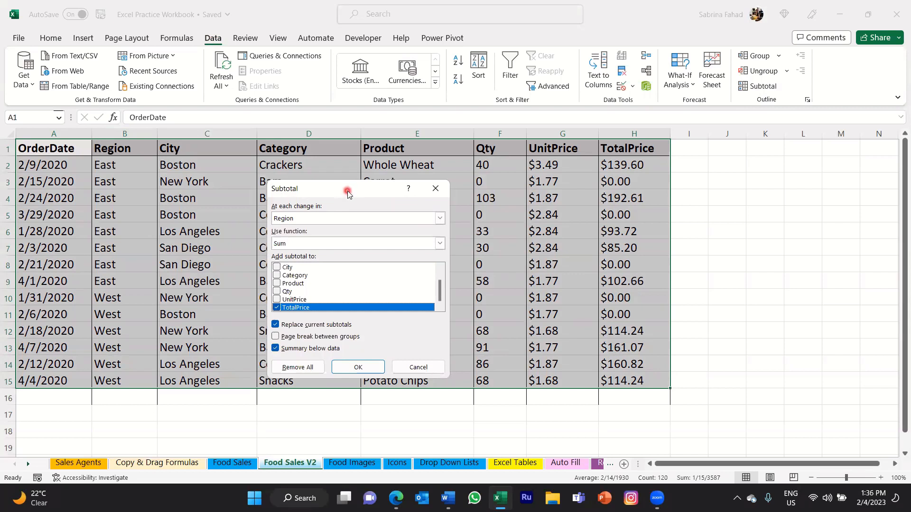
drag(348, 193, 311, 180)
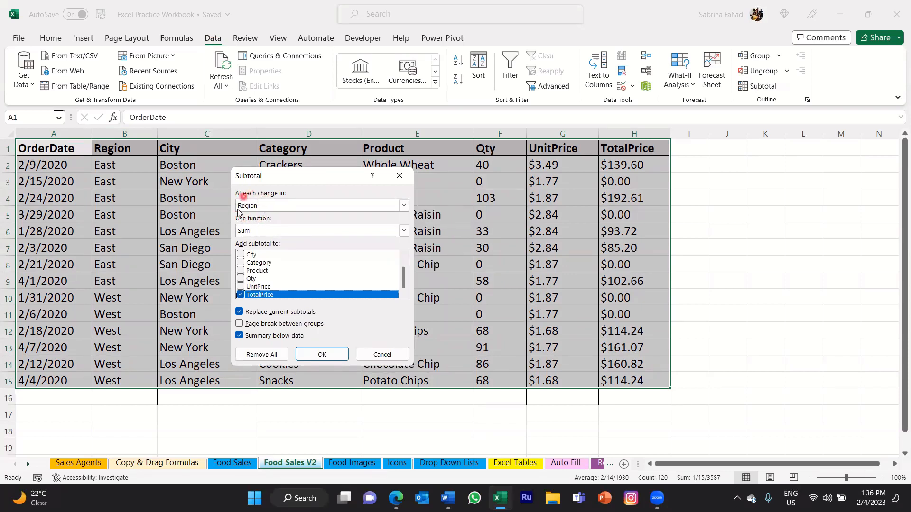
click(404, 207)
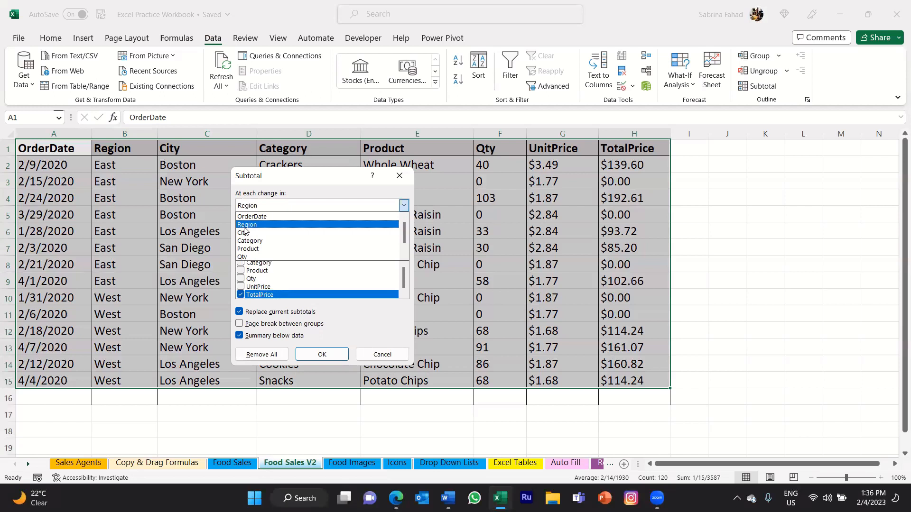
click(263, 226)
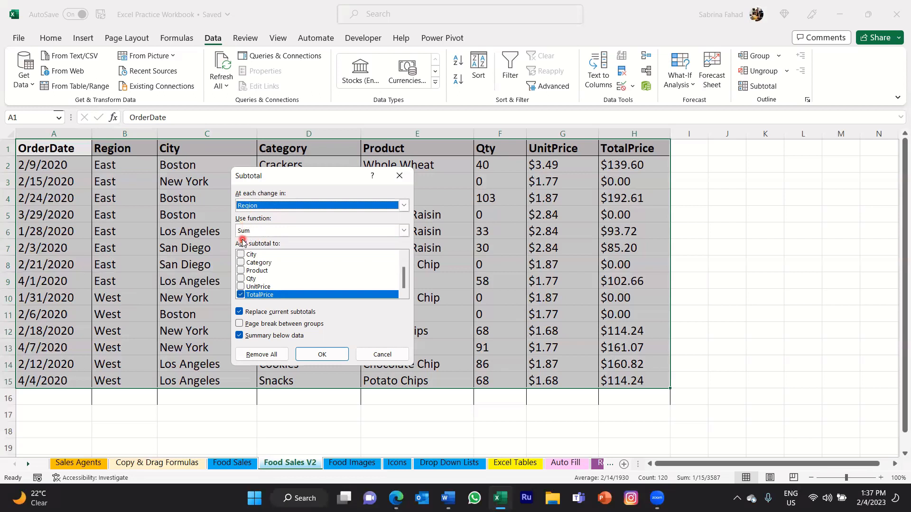
click(404, 230)
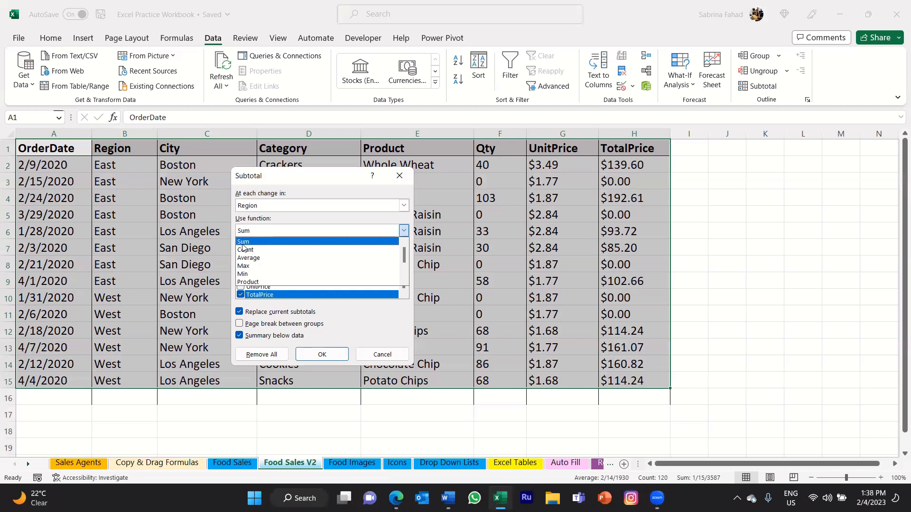
click(259, 243)
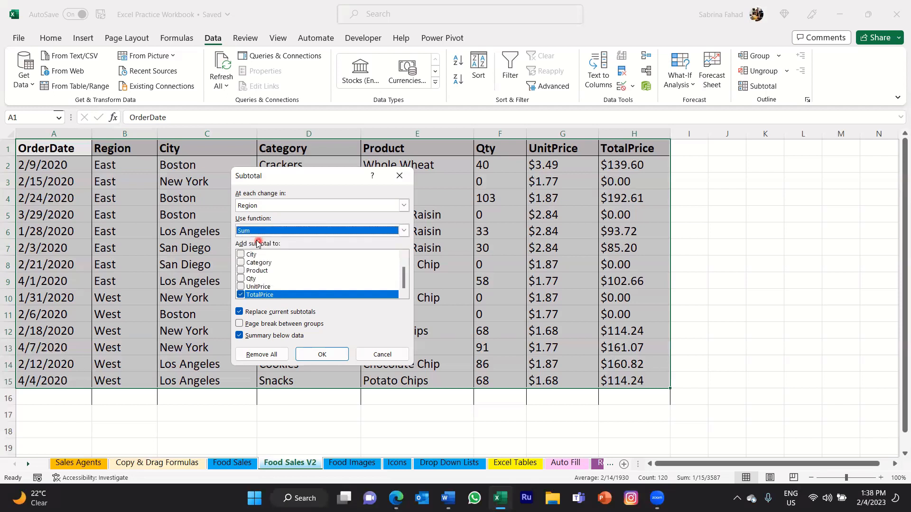
click(241, 254)
click(340, 362)
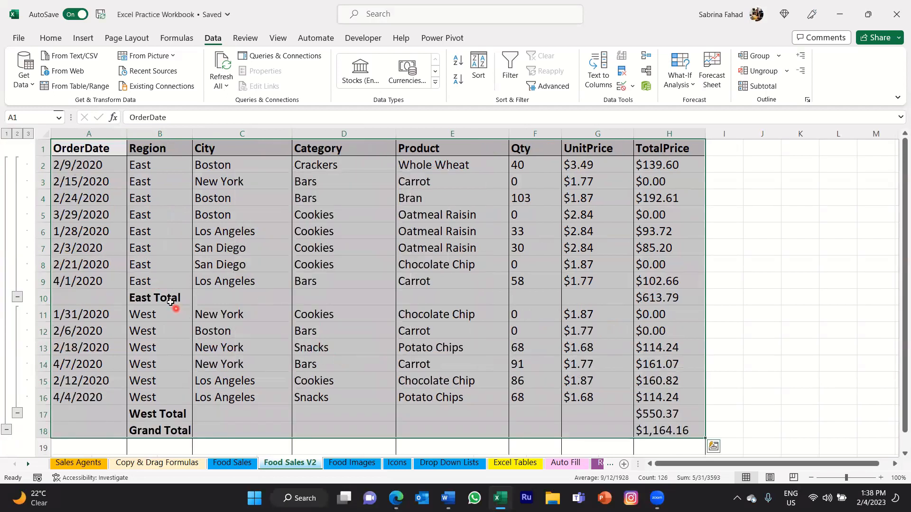
- Inspect the East Total row and the subtotal formula in its TotalPrice cell
click(211, 300)
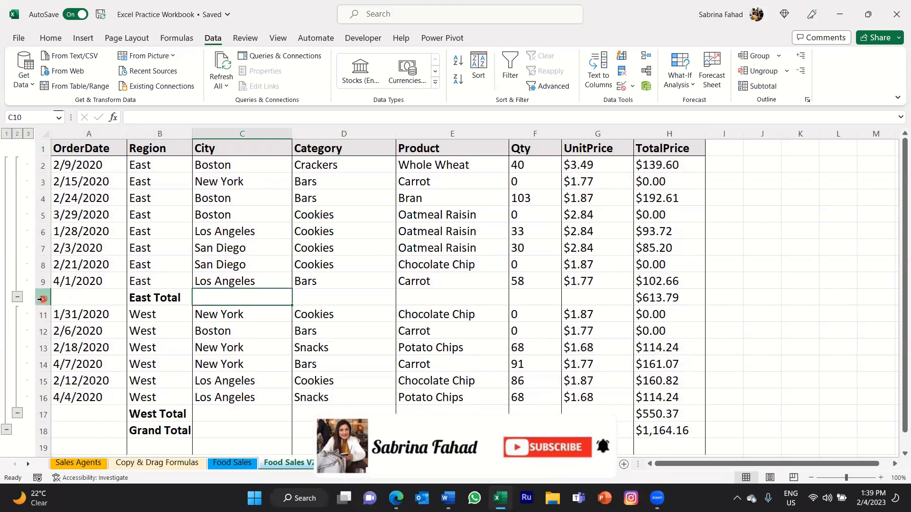
click(41, 299)
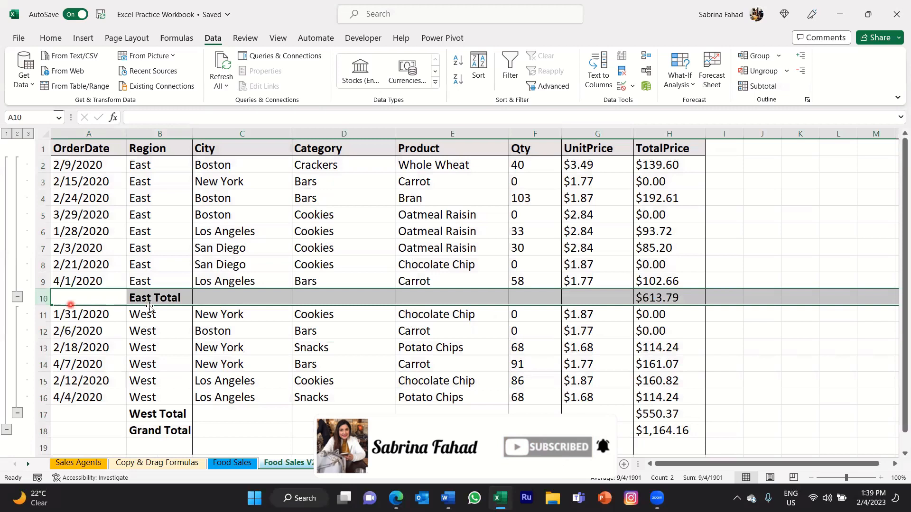
click(184, 298)
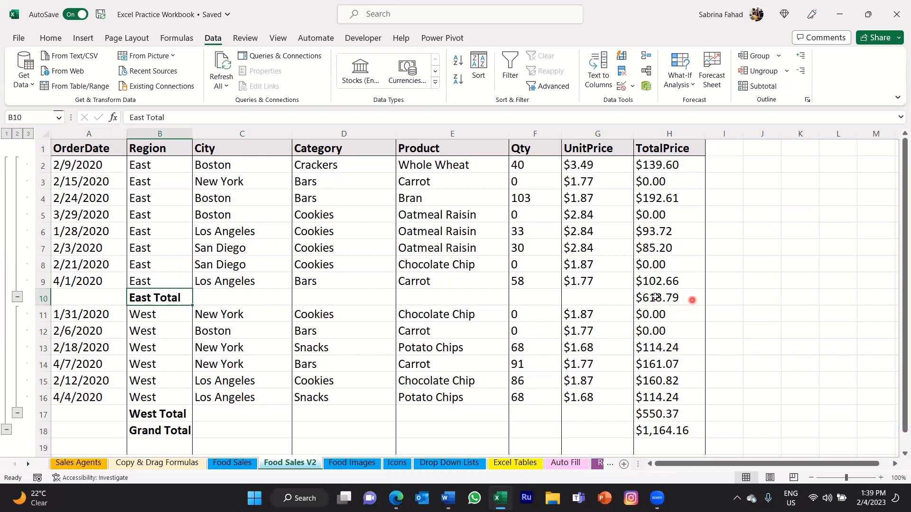
click(665, 299)
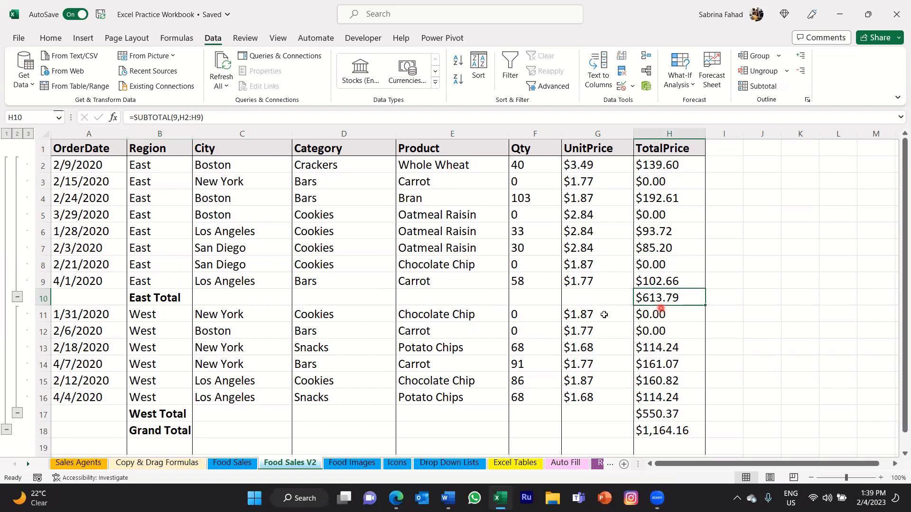
- Fill the entire East Total row with a light gold colour
click(42, 298)
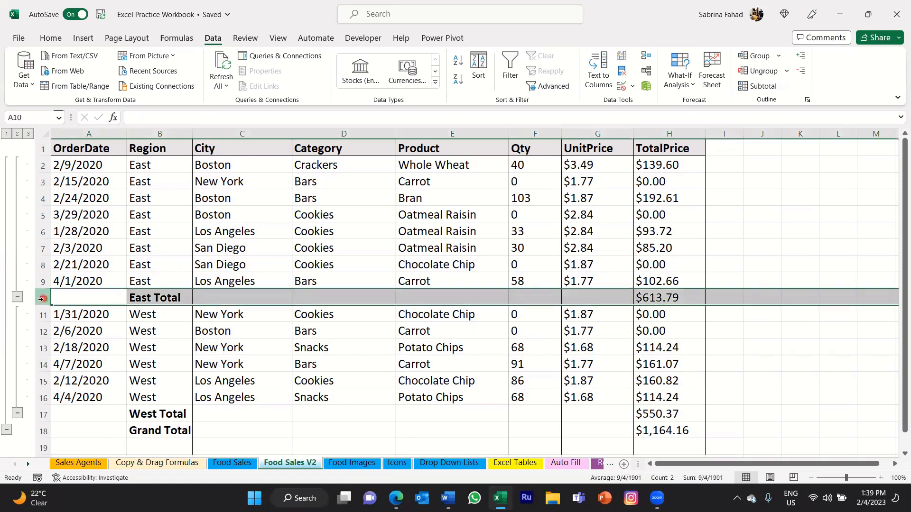
click(52, 40)
click(205, 80)
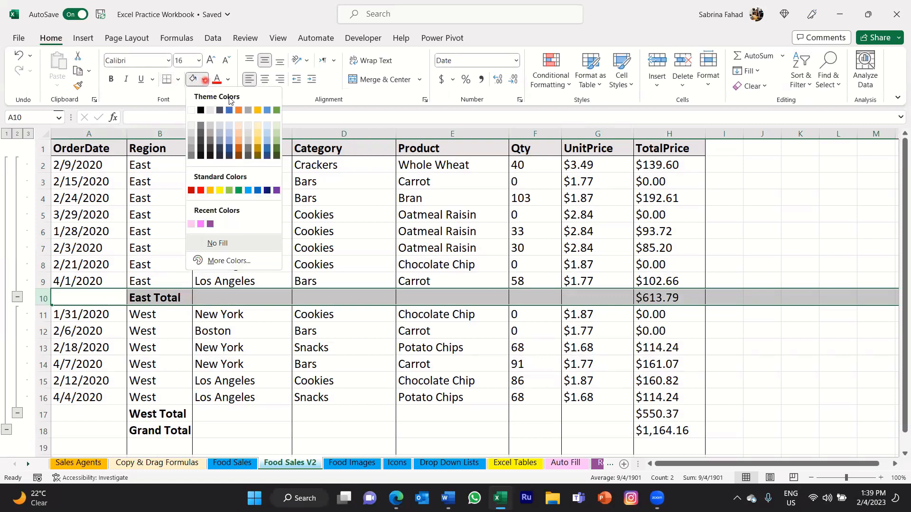
click(257, 127)
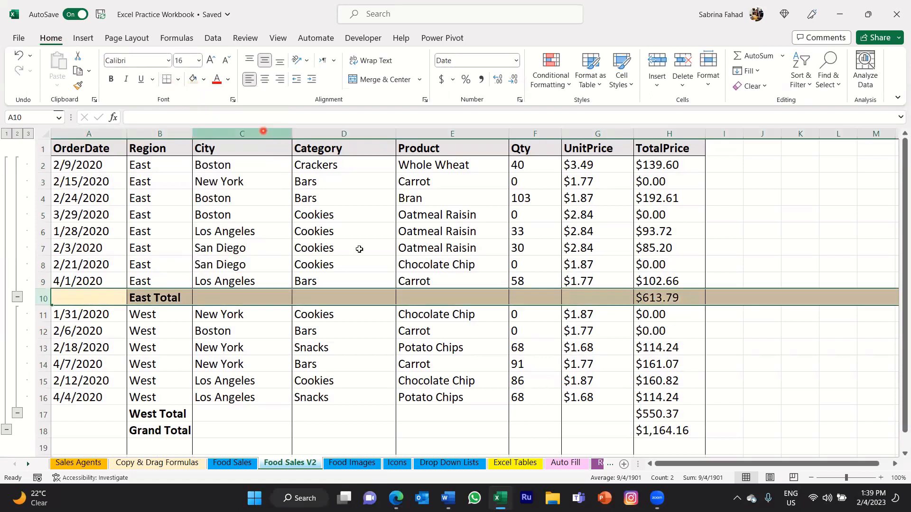
click(388, 296)
click(117, 301)
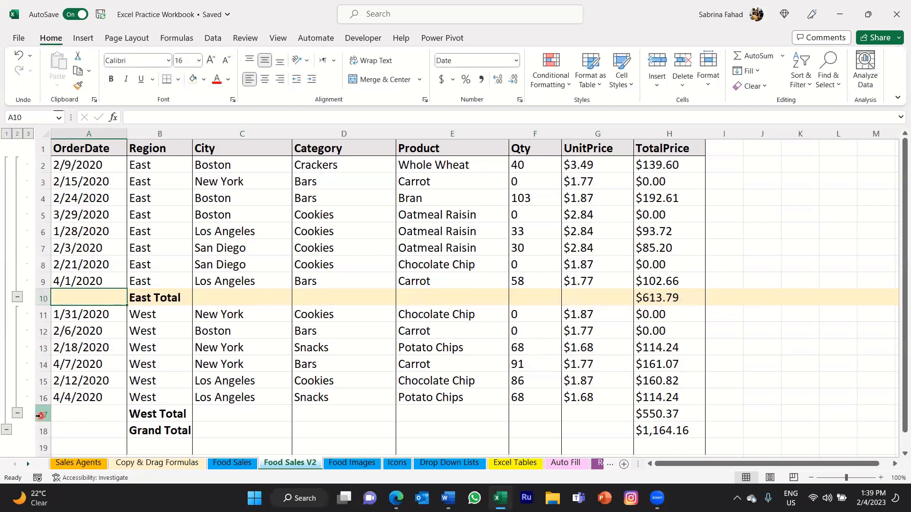
- Fill the entire West Total row with the same light gold as the East Total row
click(39, 415)
click(163, 400)
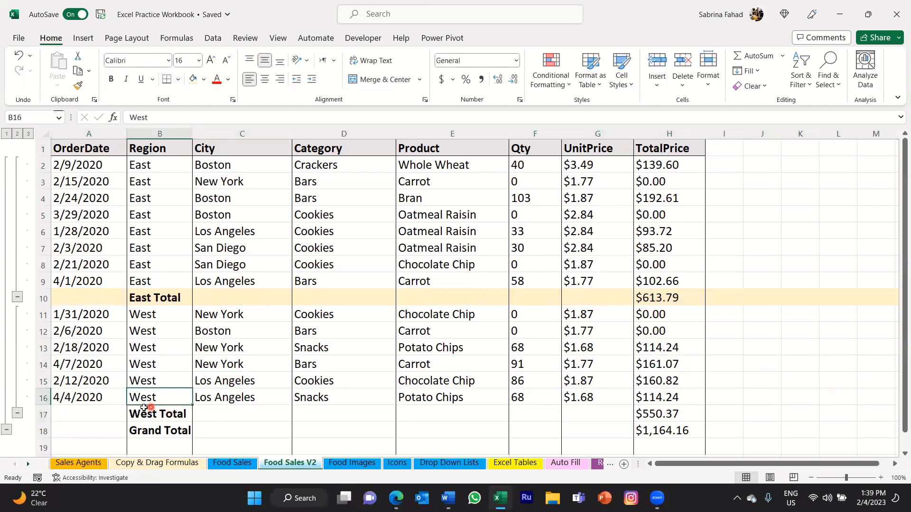
click(42, 416)
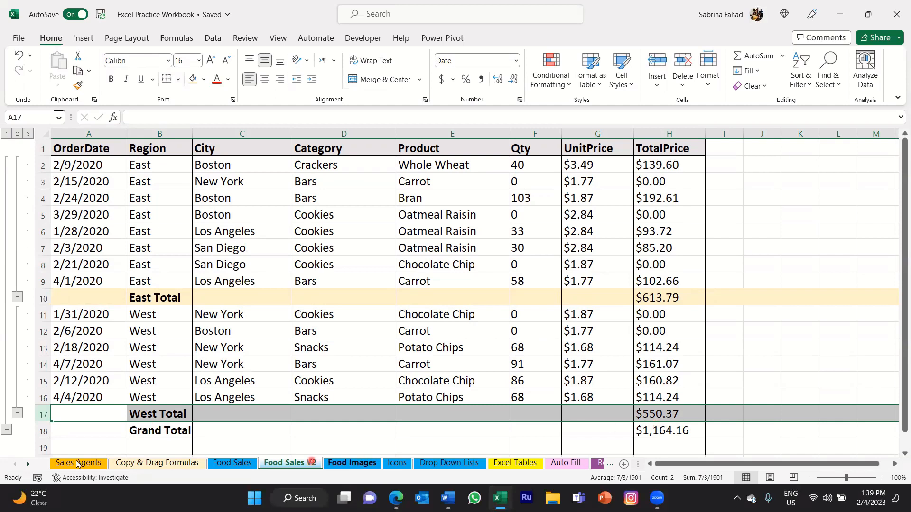
click(194, 81)
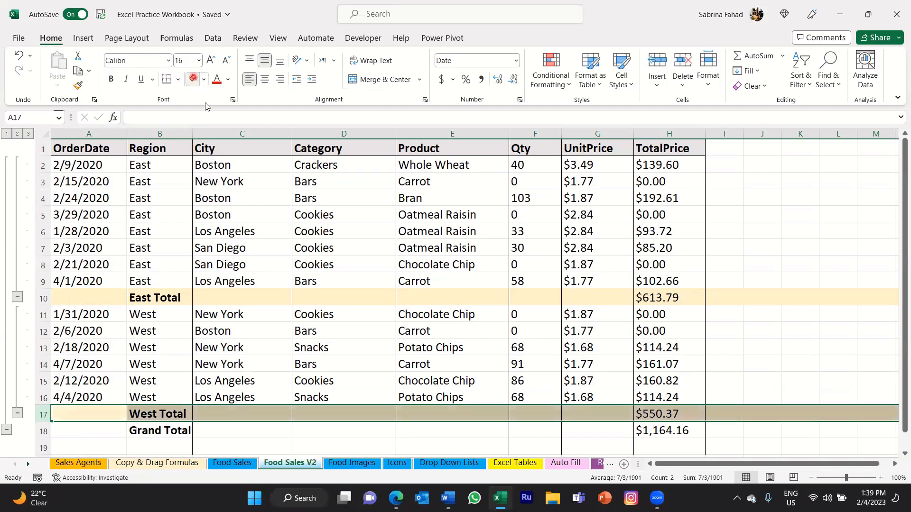
- Fill the entire Grand Total row with a light green colour
click(387, 397)
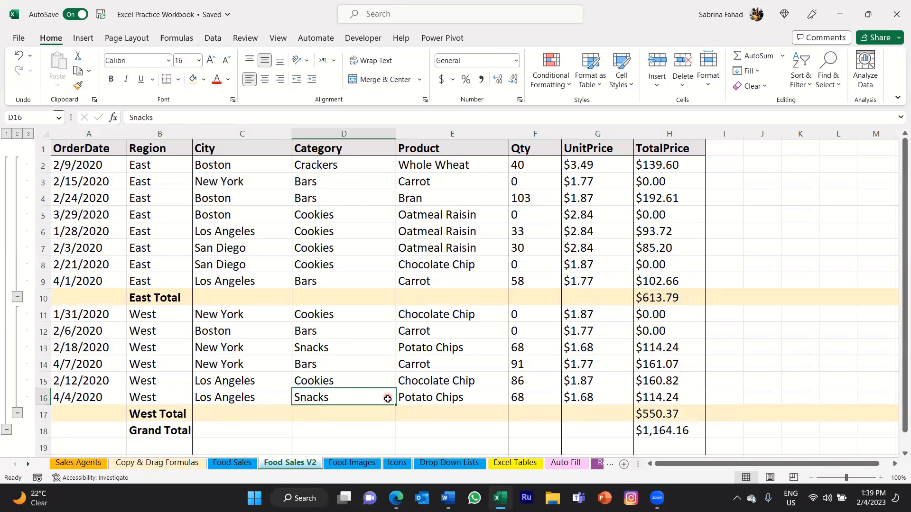
scroll(388, 399, down, 1)
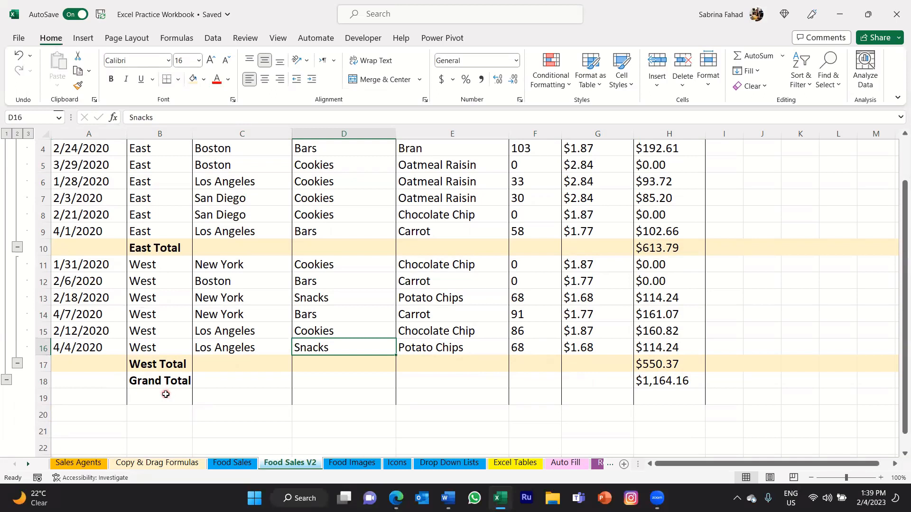
click(40, 381)
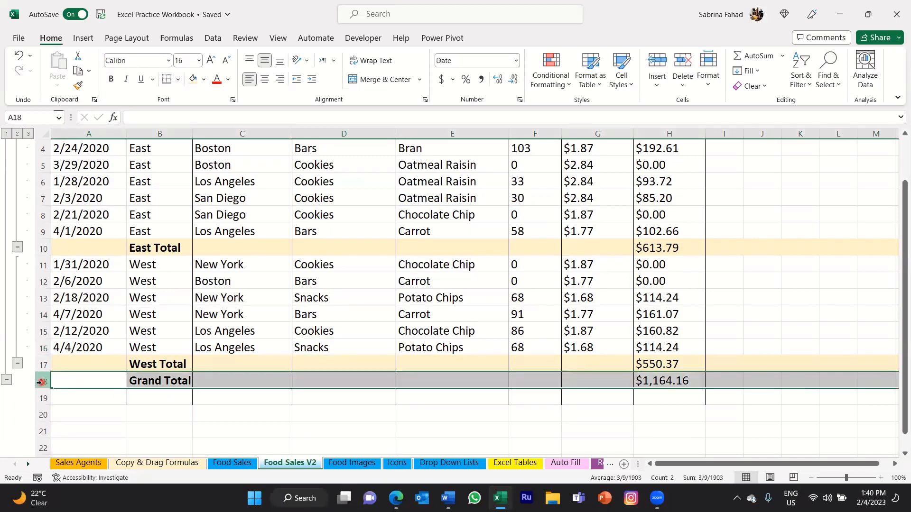
click(205, 81)
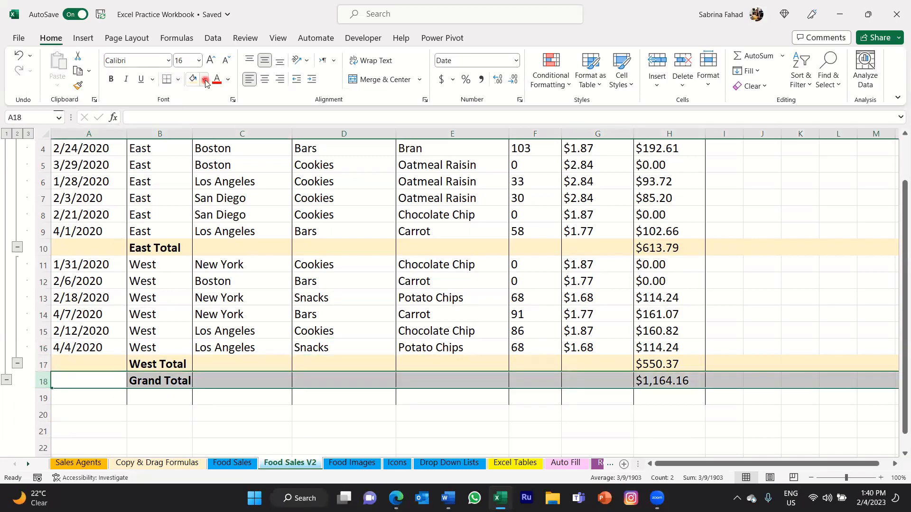
click(275, 124)
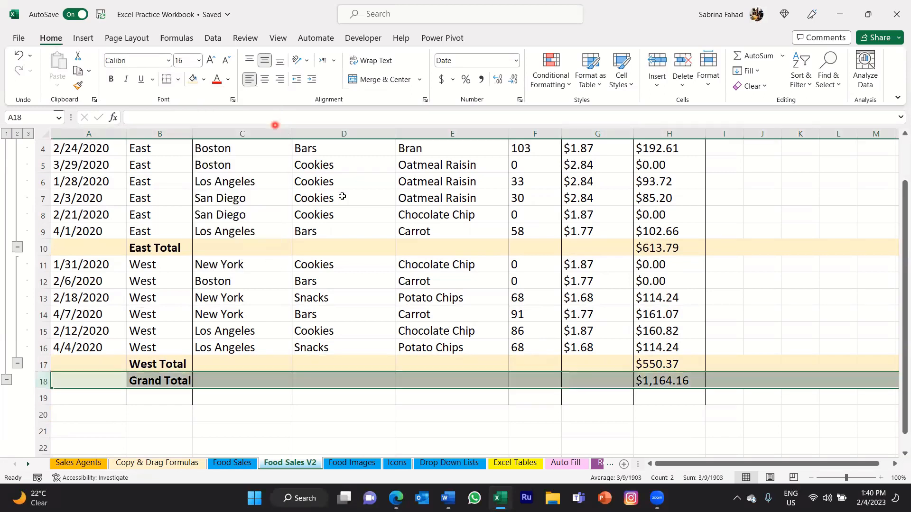
click(531, 383)
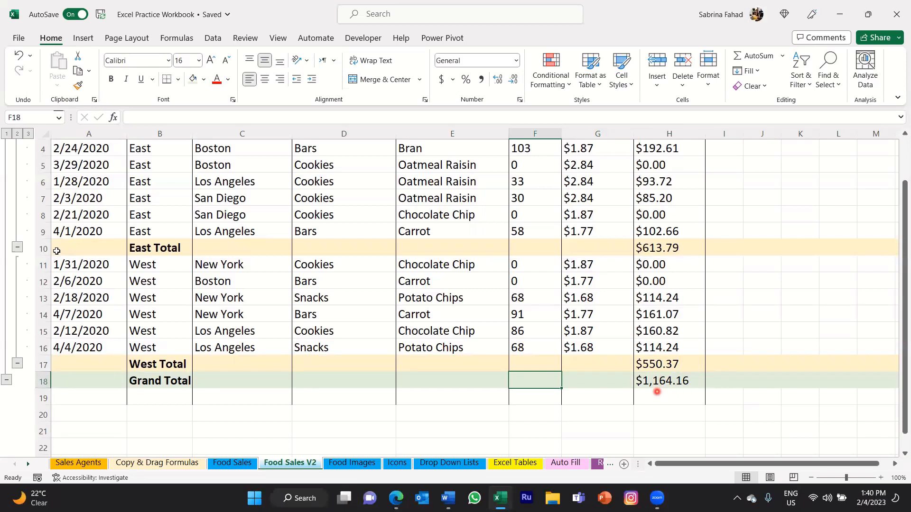
click(173, 272)
scroll(173, 271, up, 1)
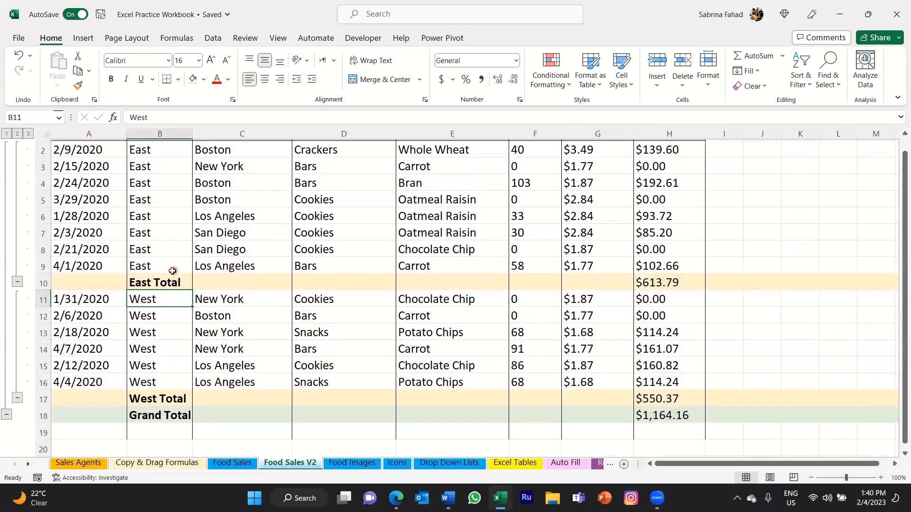